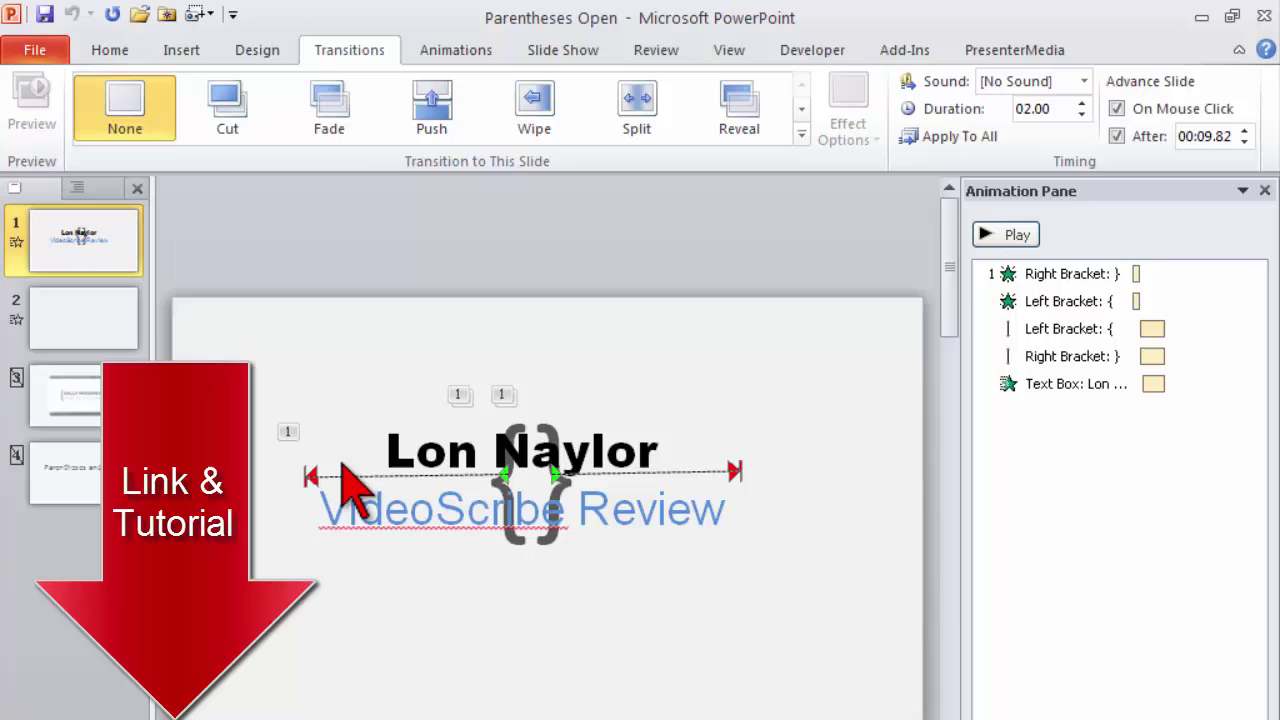
# Inspect the animation settings of slide 1's title text box and play the slide's animation sequence
pyautogui.click(405, 446)
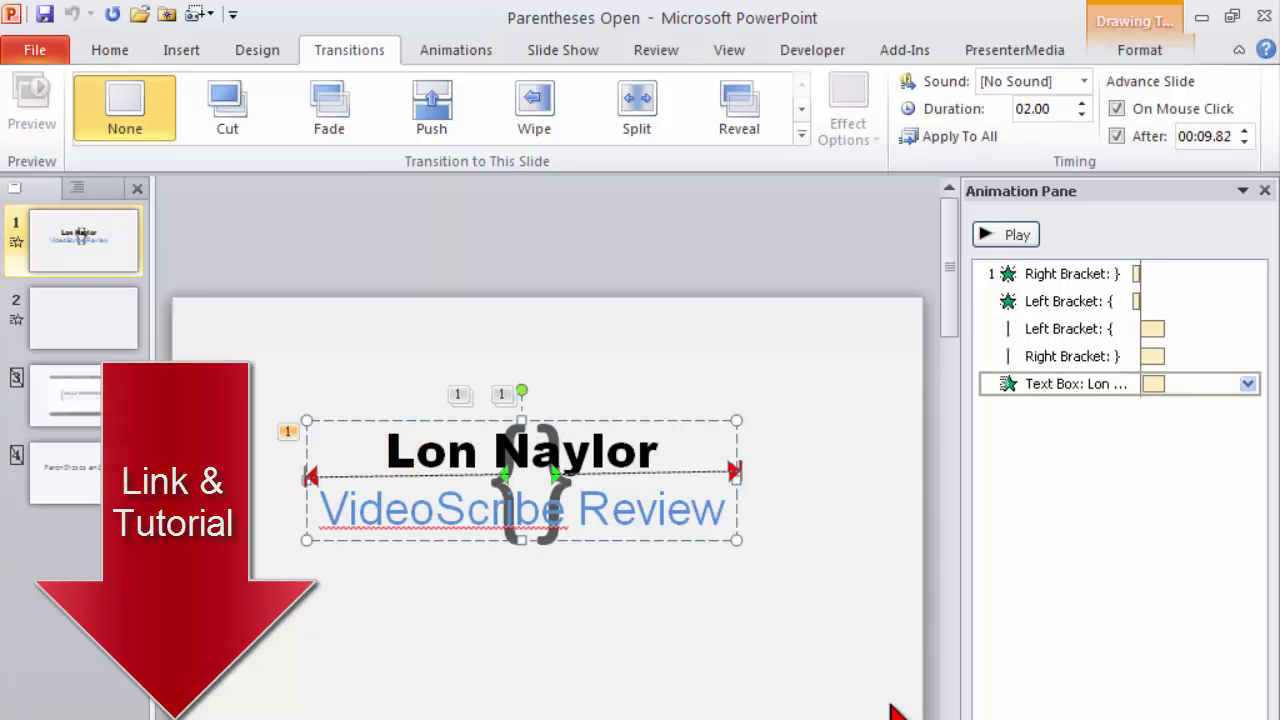
pyautogui.click(455, 50)
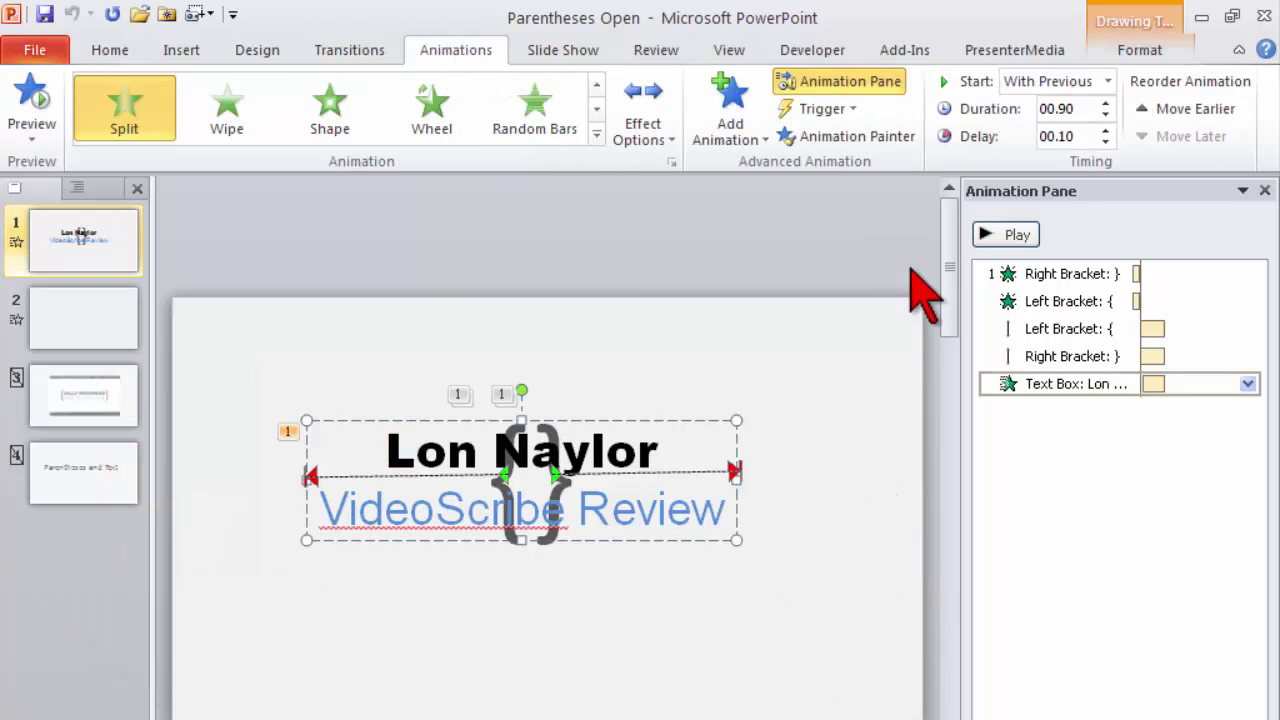
pyautogui.click(1012, 235)
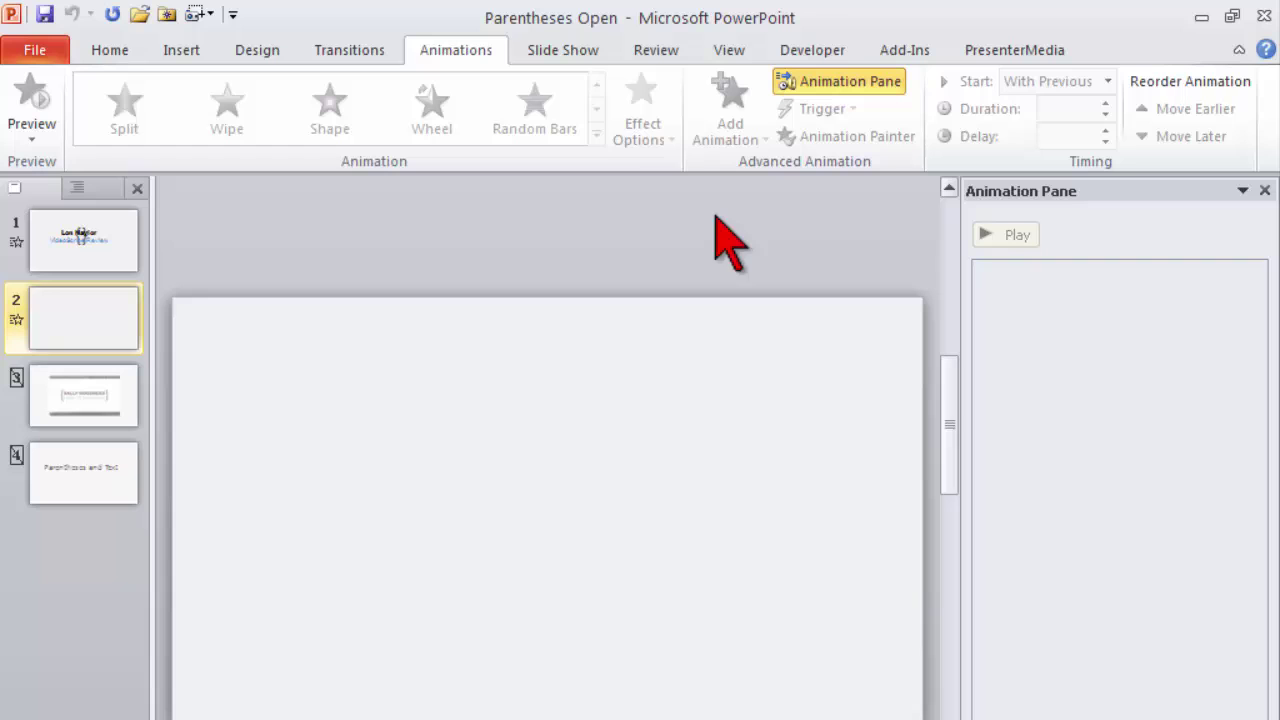
# Check slide 2's transitions and animations, and replay the bracket and text animations on slide 1
pyautogui.click(357, 55)
pyautogui.click(440, 50)
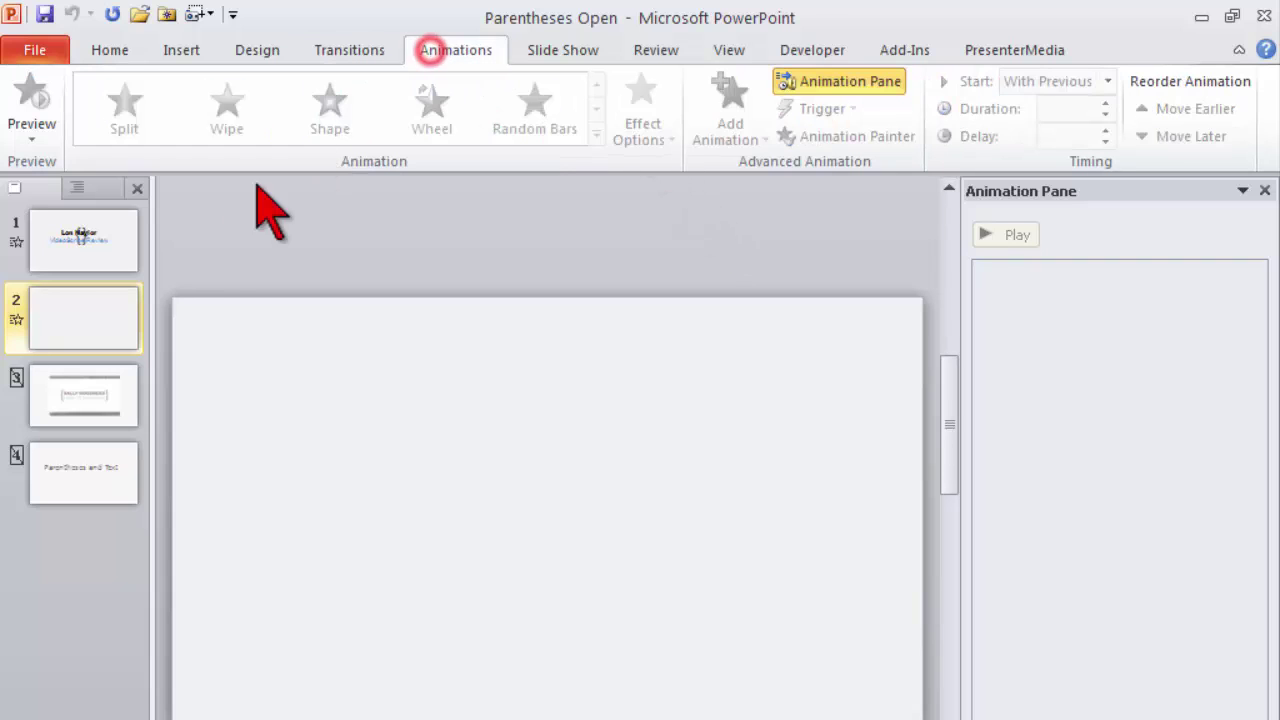
pyautogui.click(105, 232)
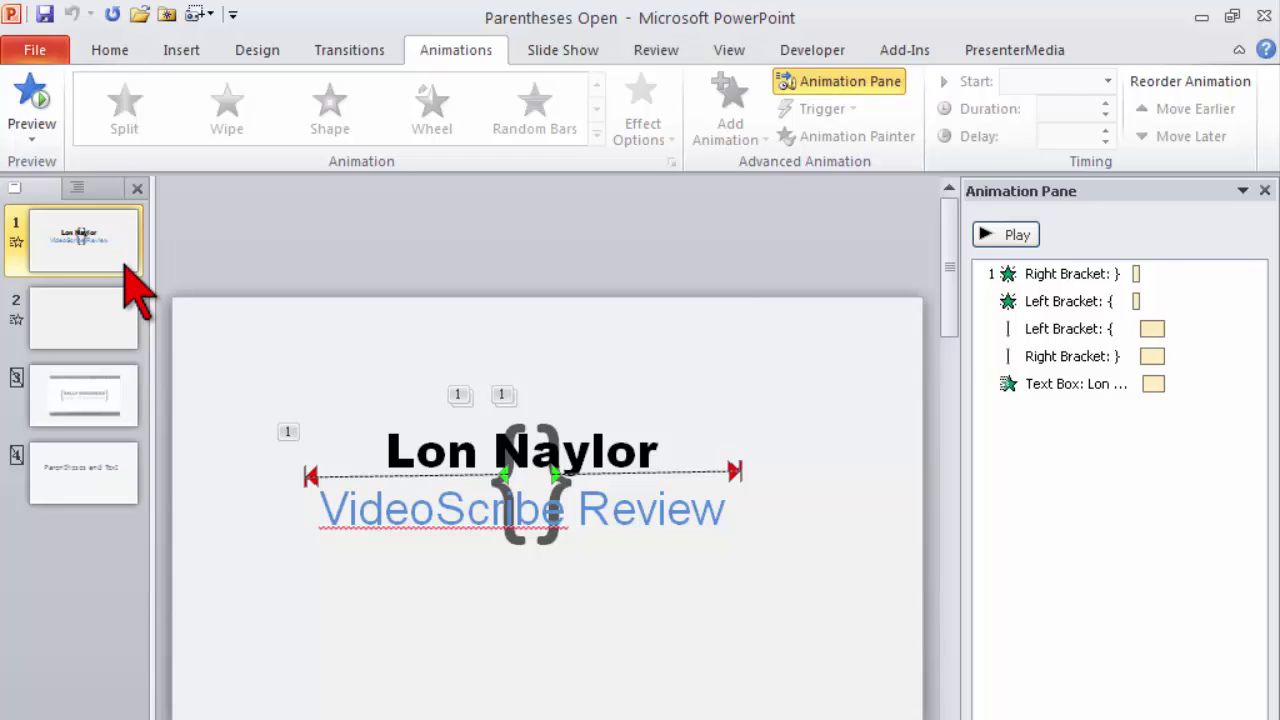
pyautogui.hotkey('alt', 's')
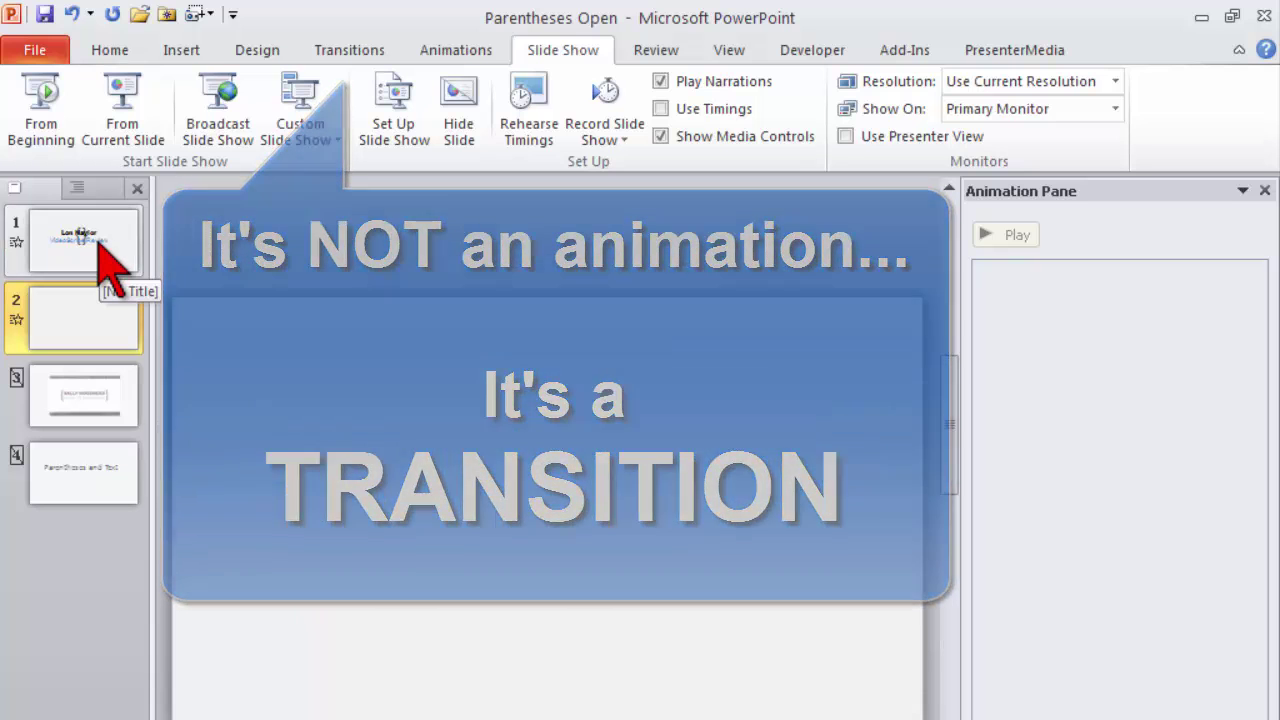
pyautogui.click(90, 236)
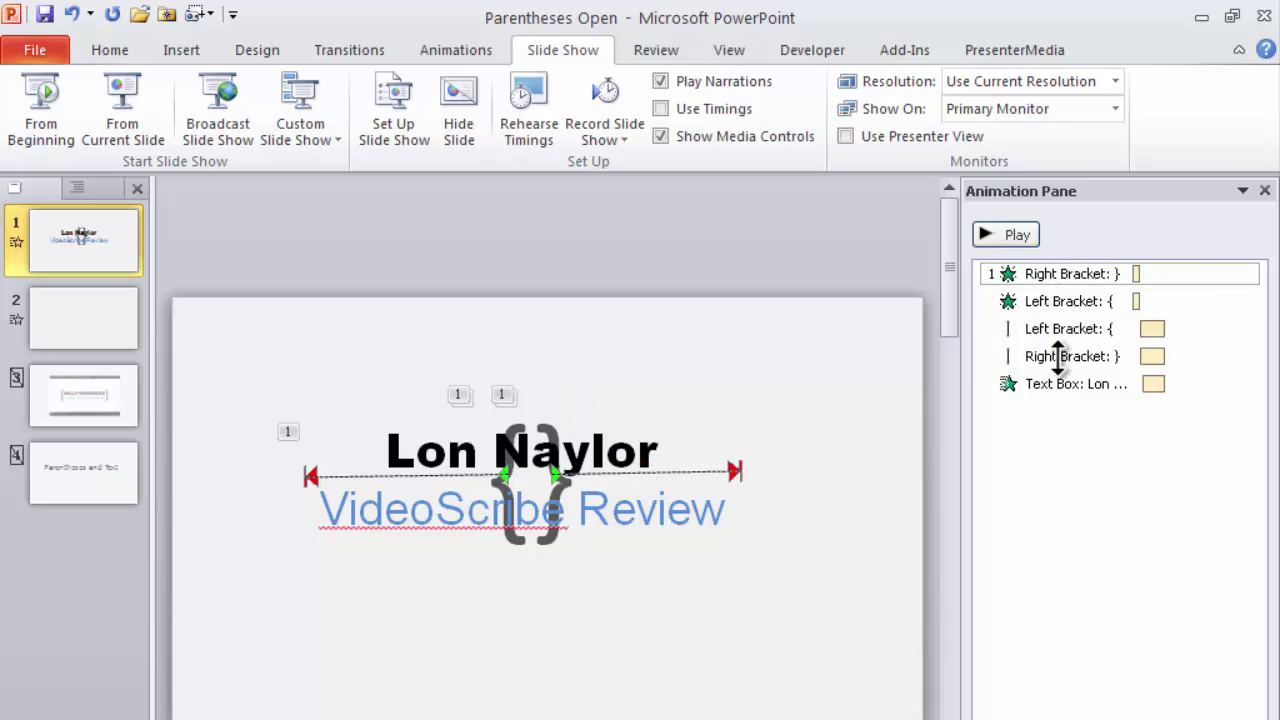
pyautogui.click(1012, 234)
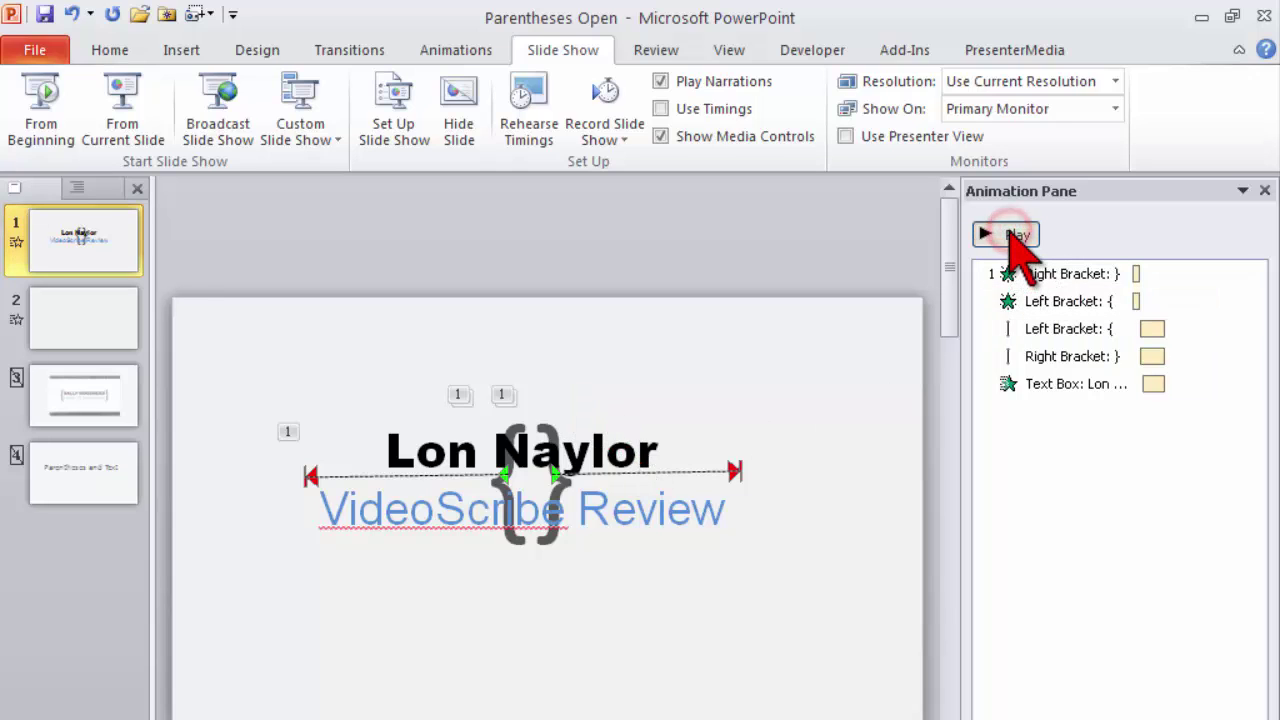
# Set the effect option of slide 2's Fly Through transition to Out
pyautogui.click(83, 304)
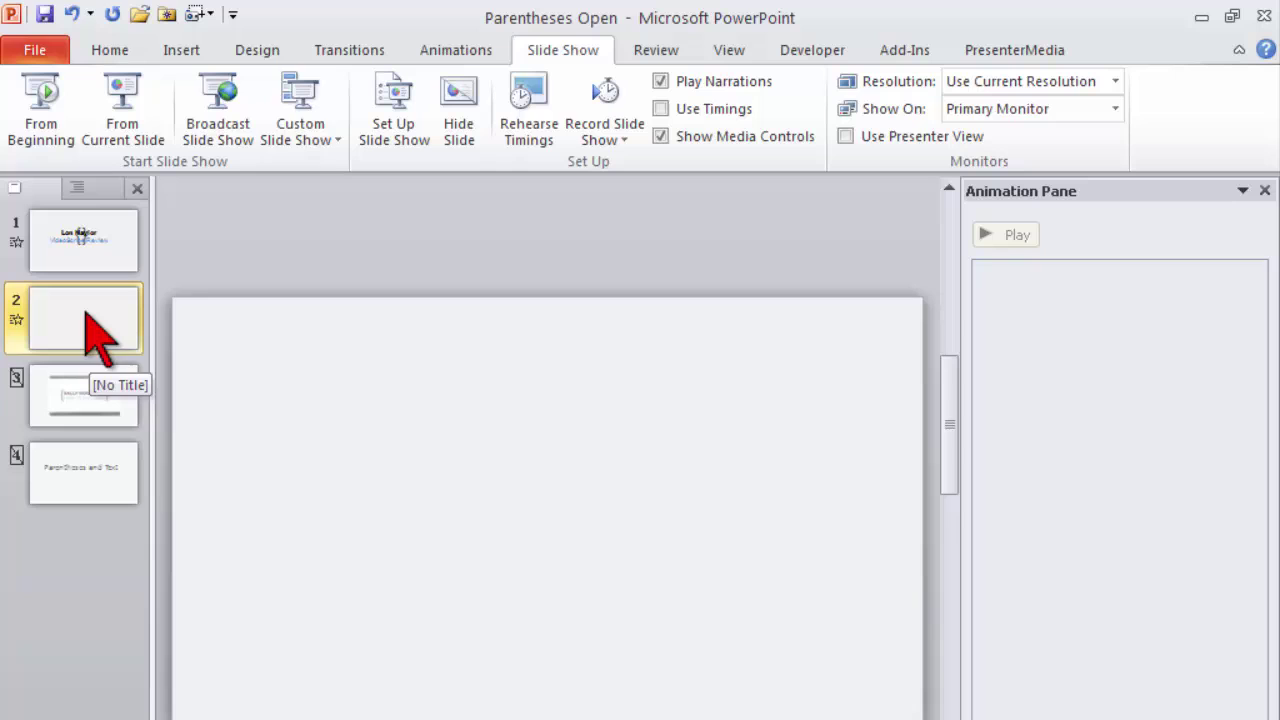
pyautogui.click(345, 52)
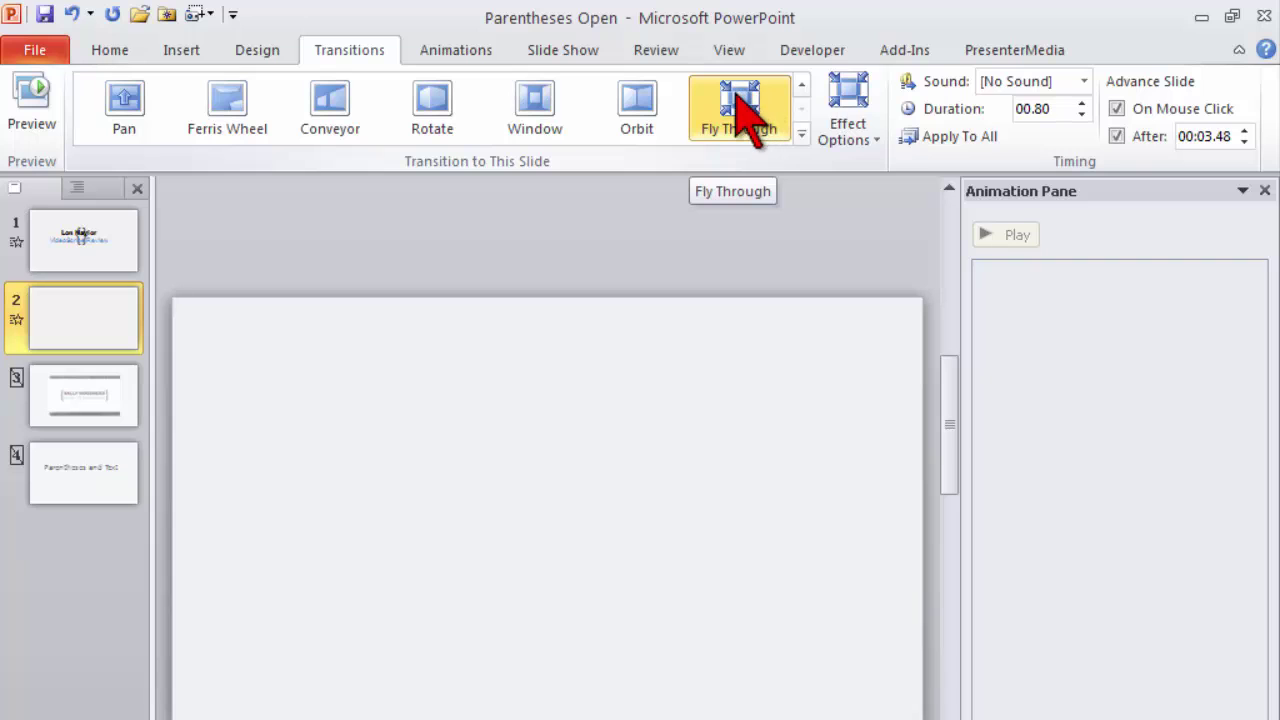
pyautogui.click(862, 135)
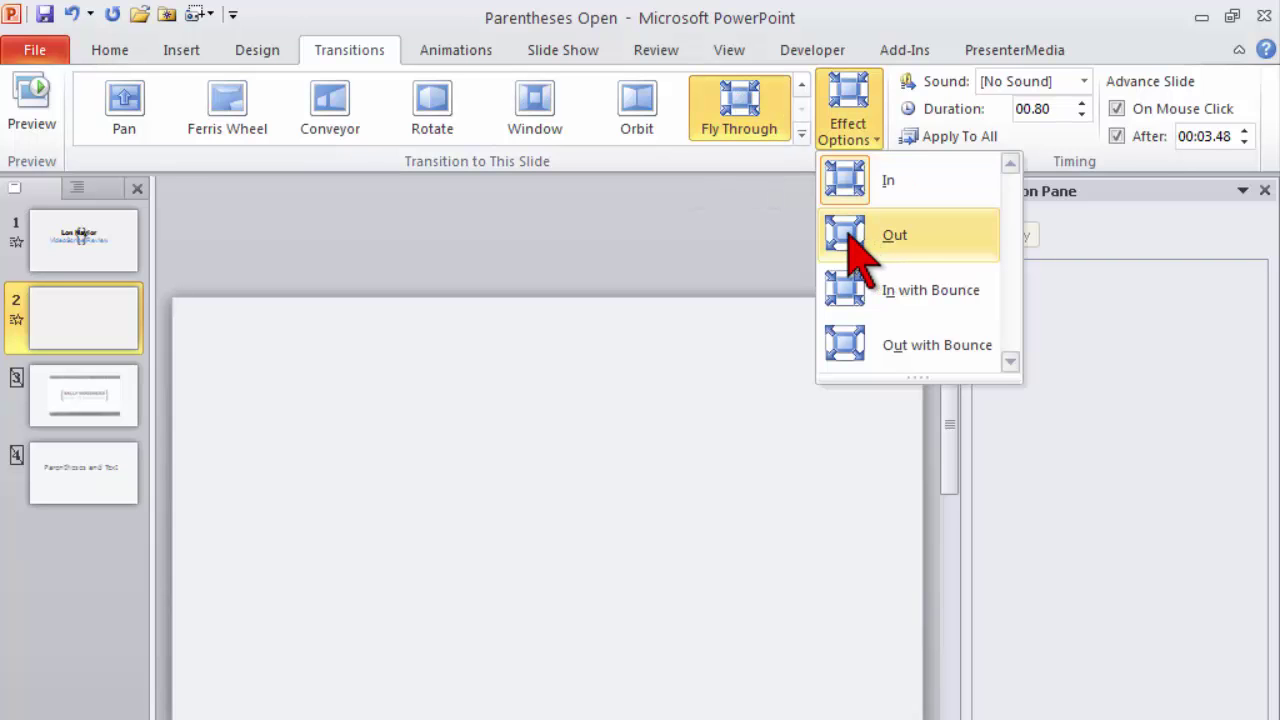
pyautogui.click(853, 240)
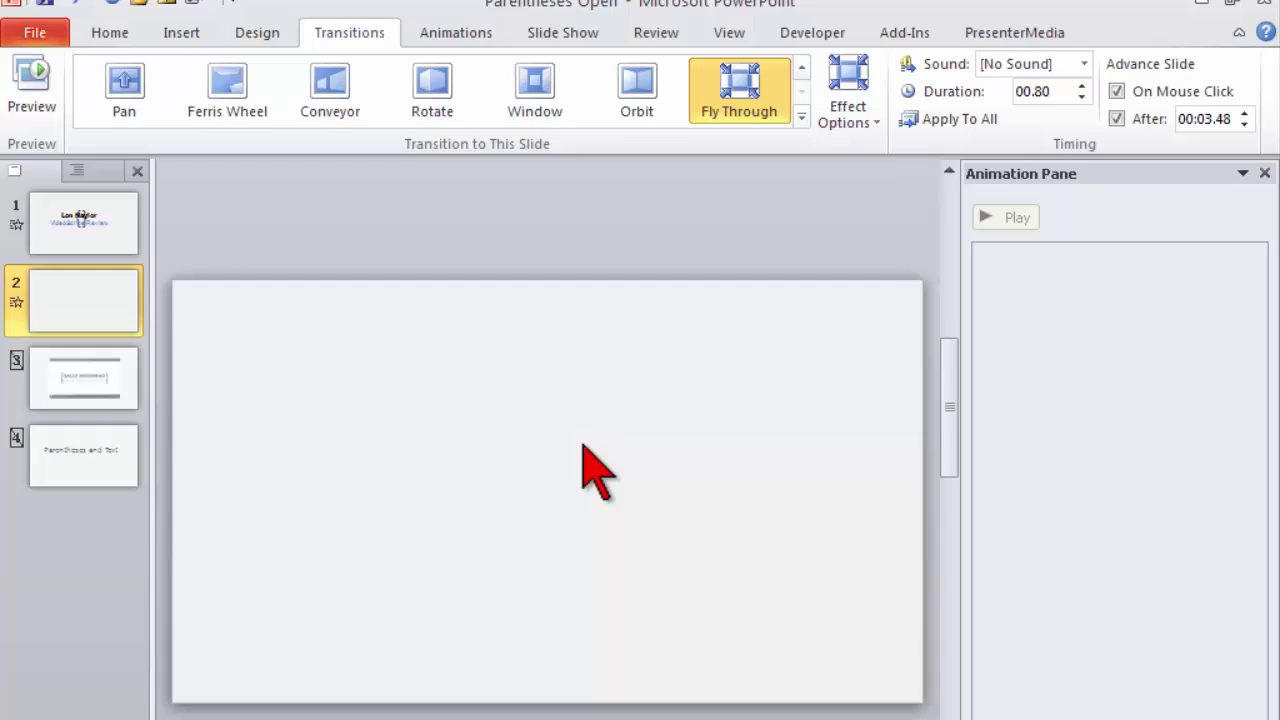
# Compare the title content and transition settings of slide 1 with those of blank slide 2
pyautogui.click(128, 217)
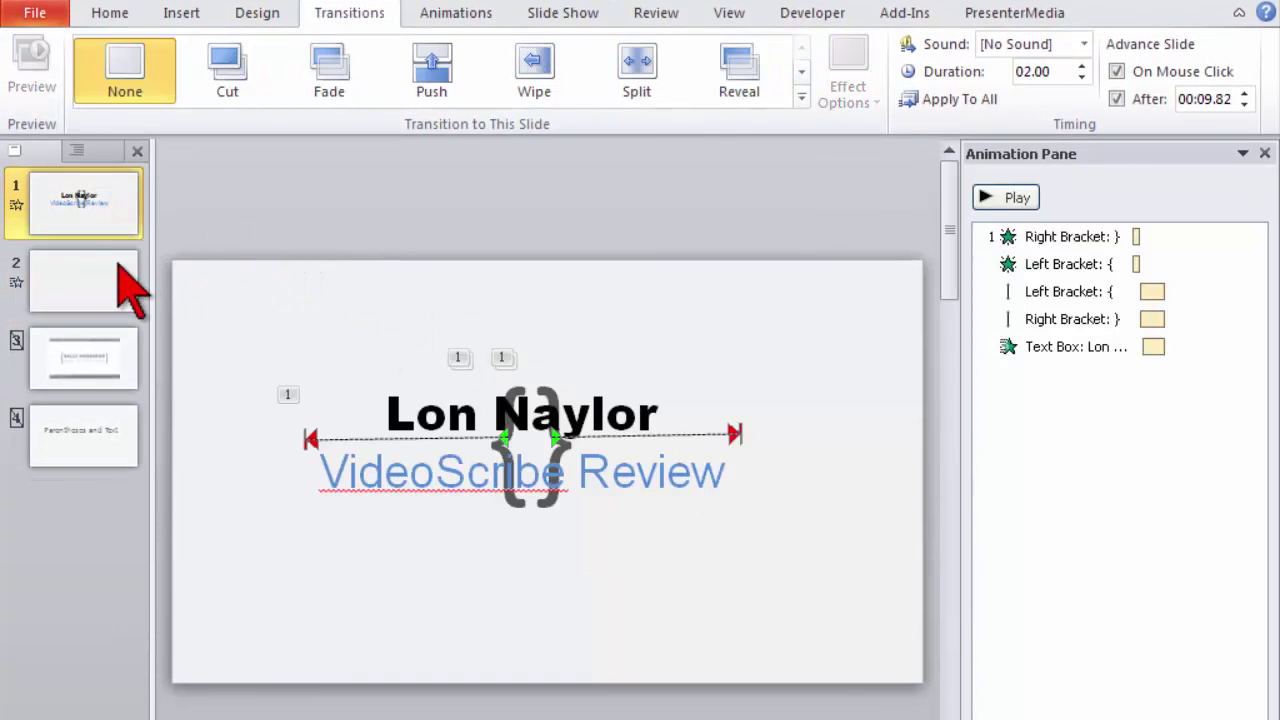
pyautogui.click(115, 270)
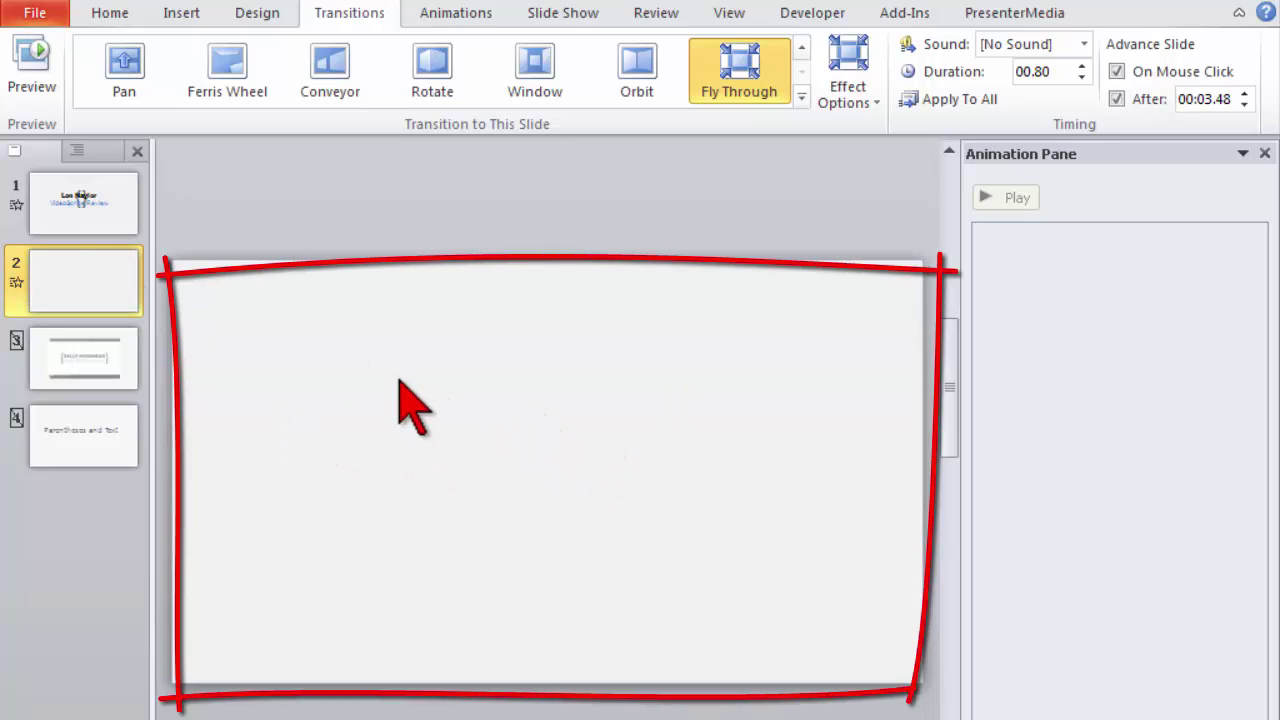
pyautogui.click(96, 227)
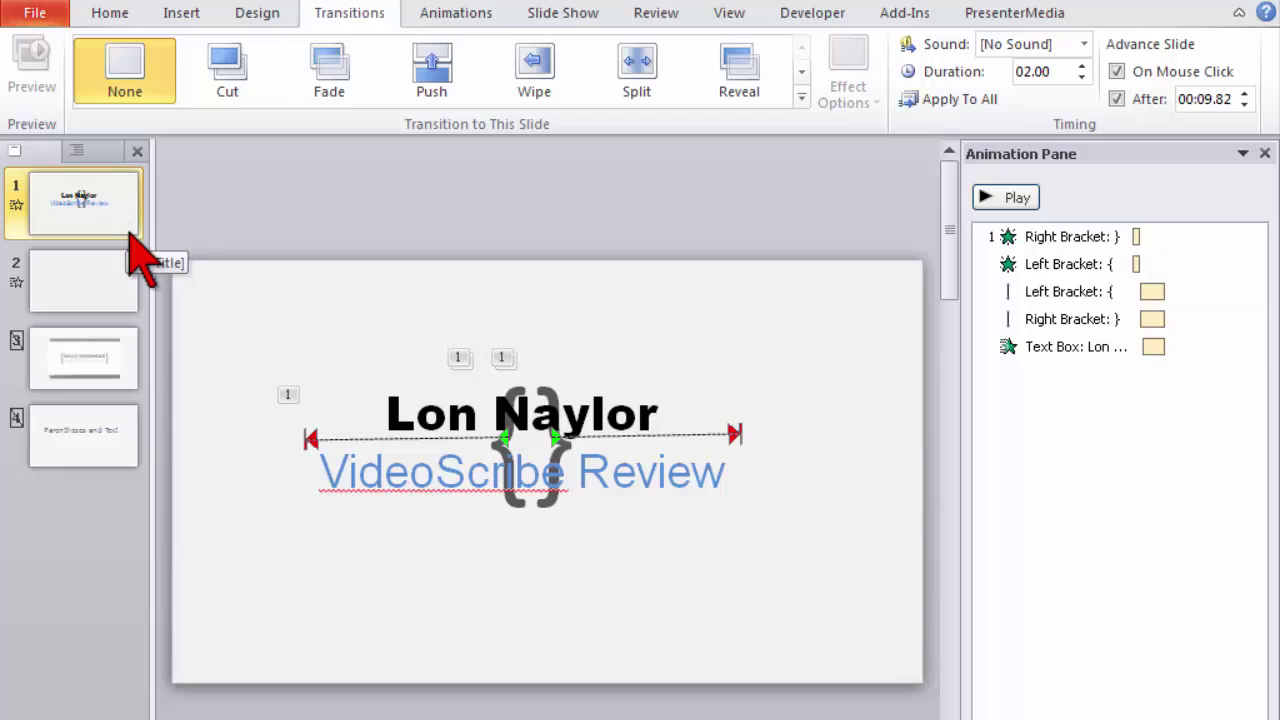
# Review the left bracket, right bracket and text box animations on slide 1 and play the sequence
pyautogui.click(372, 436)
pyautogui.click(674, 472)
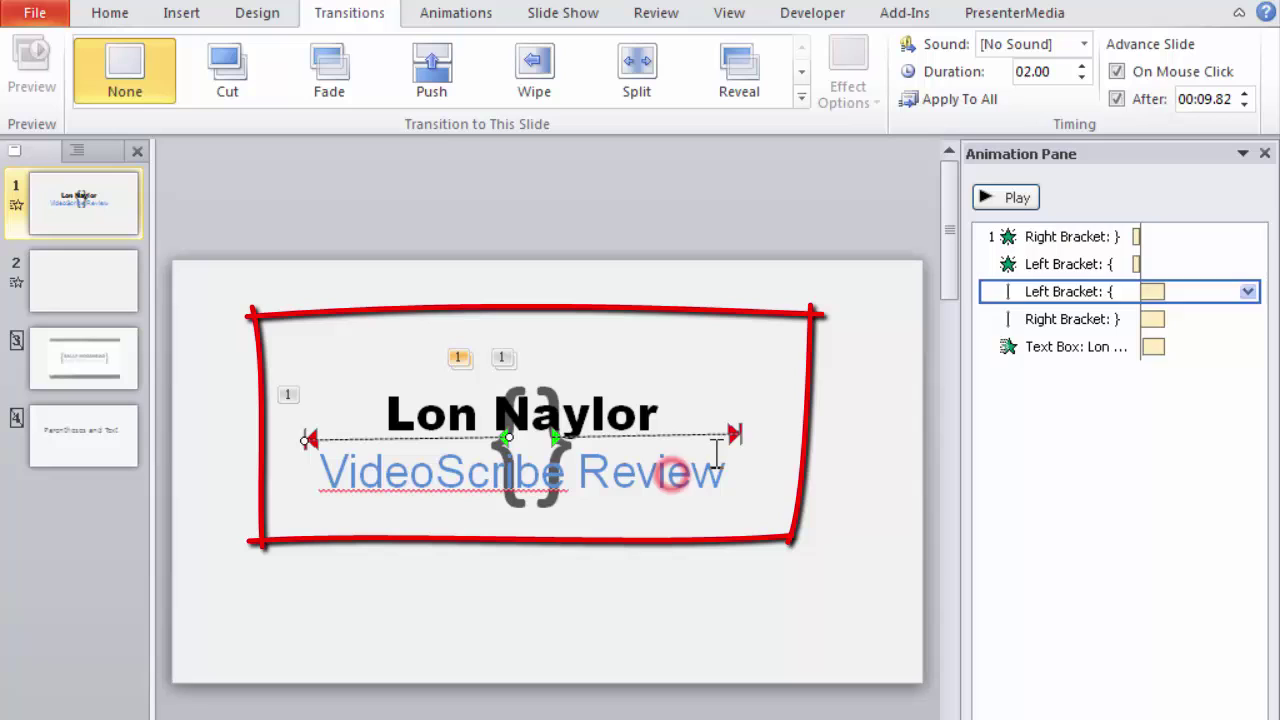
pyautogui.click(1086, 237)
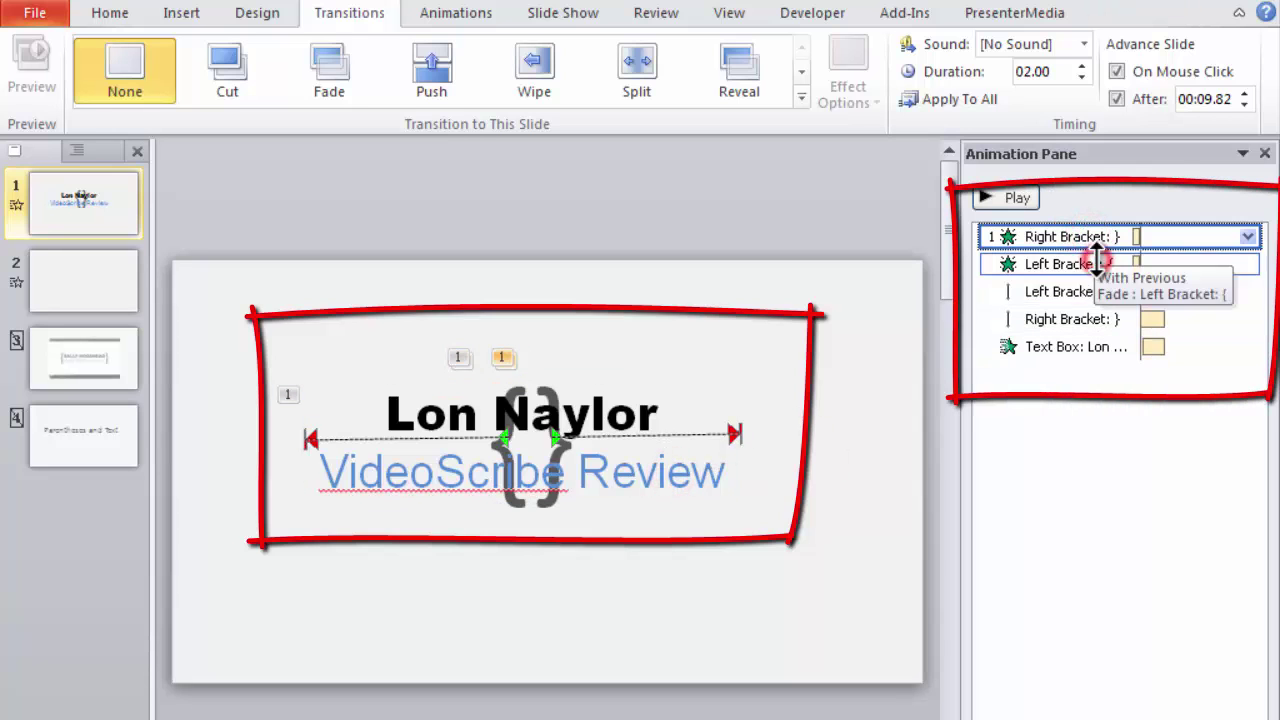
pyautogui.click(1090, 262)
pyautogui.click(1108, 292)
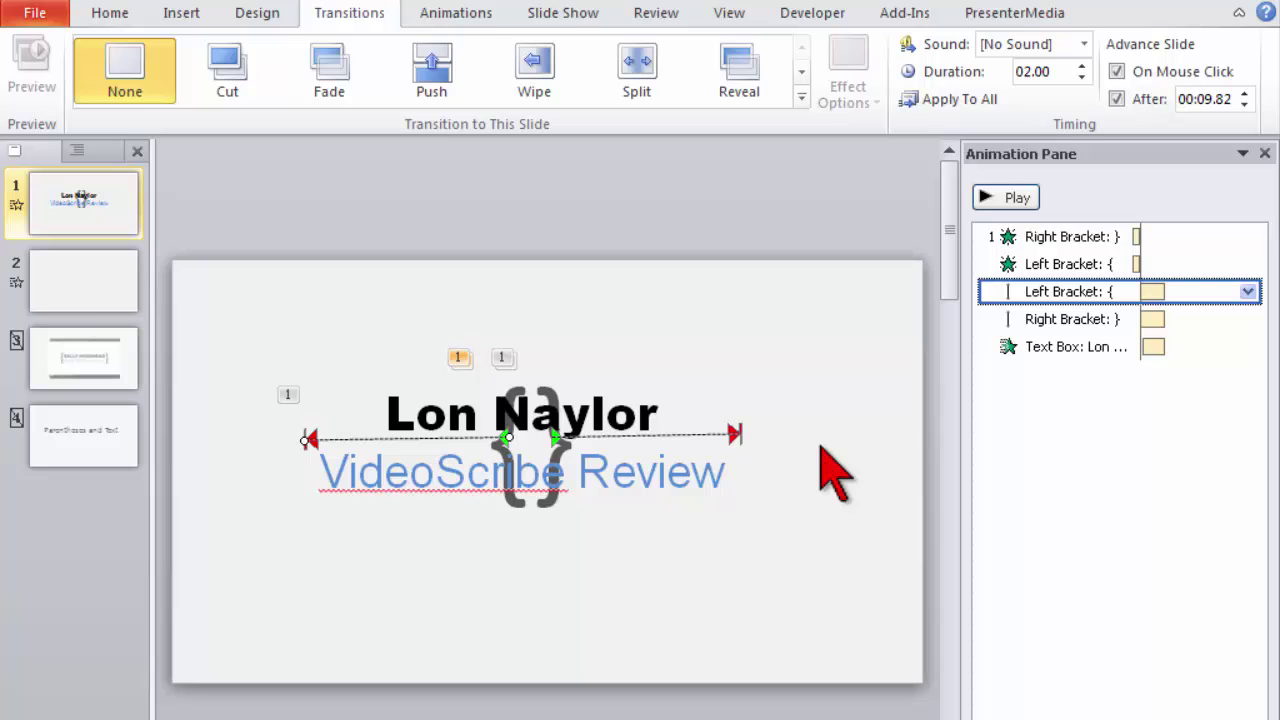
pyautogui.click(1012, 196)
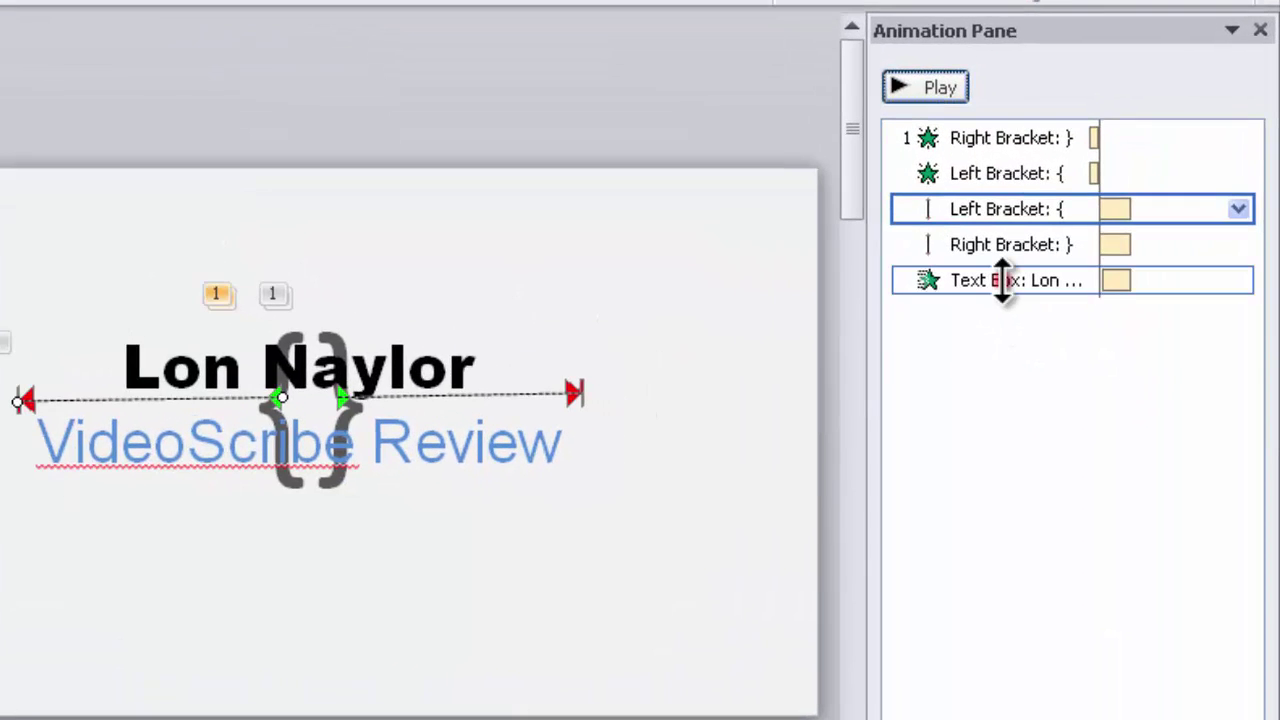
pyautogui.click(1003, 280)
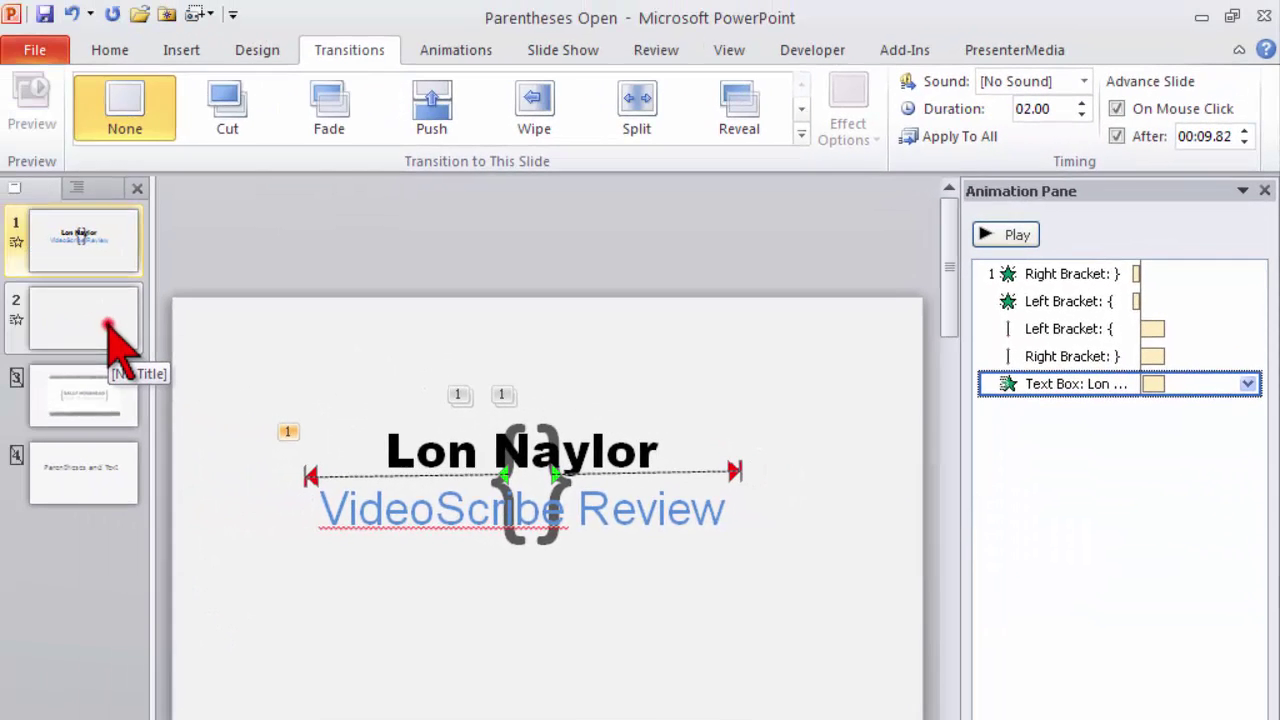
# Apply the Wipe transition to blank slide 2 in place of Fly Through
pyautogui.click(112, 335)
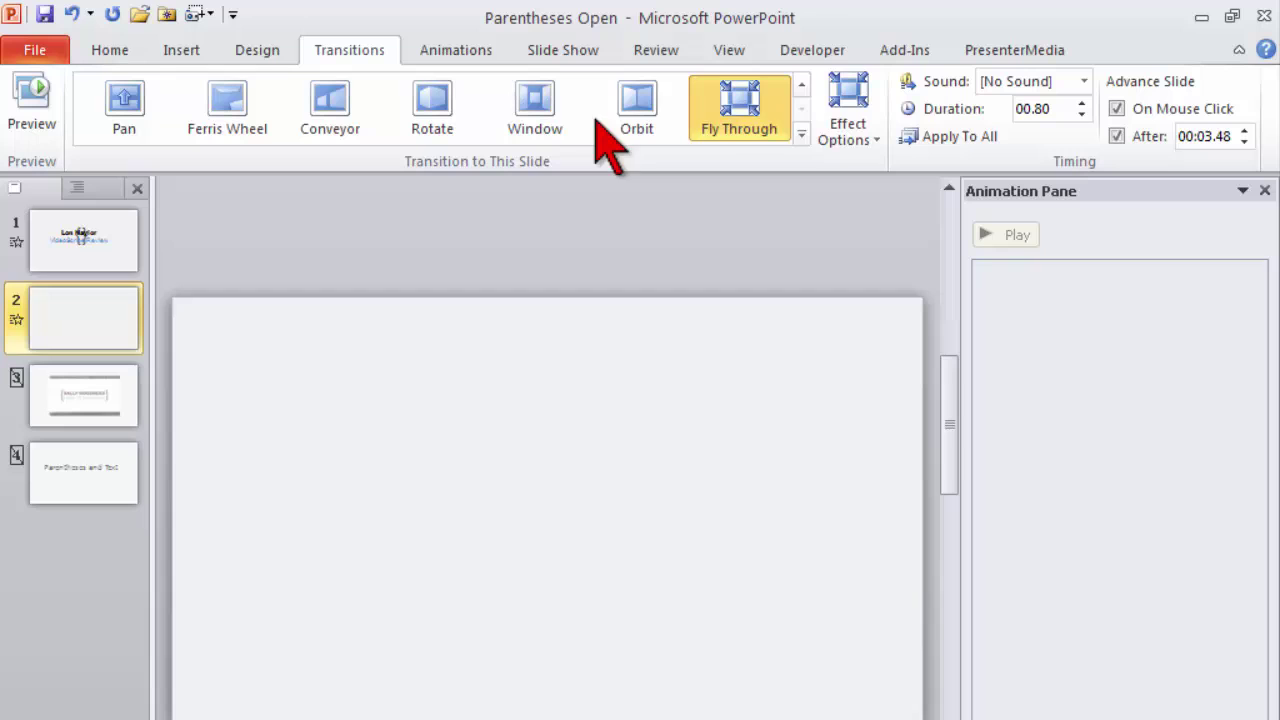
pyautogui.click(801, 88)
pyautogui.click(801, 88)
pyautogui.click(801, 88)
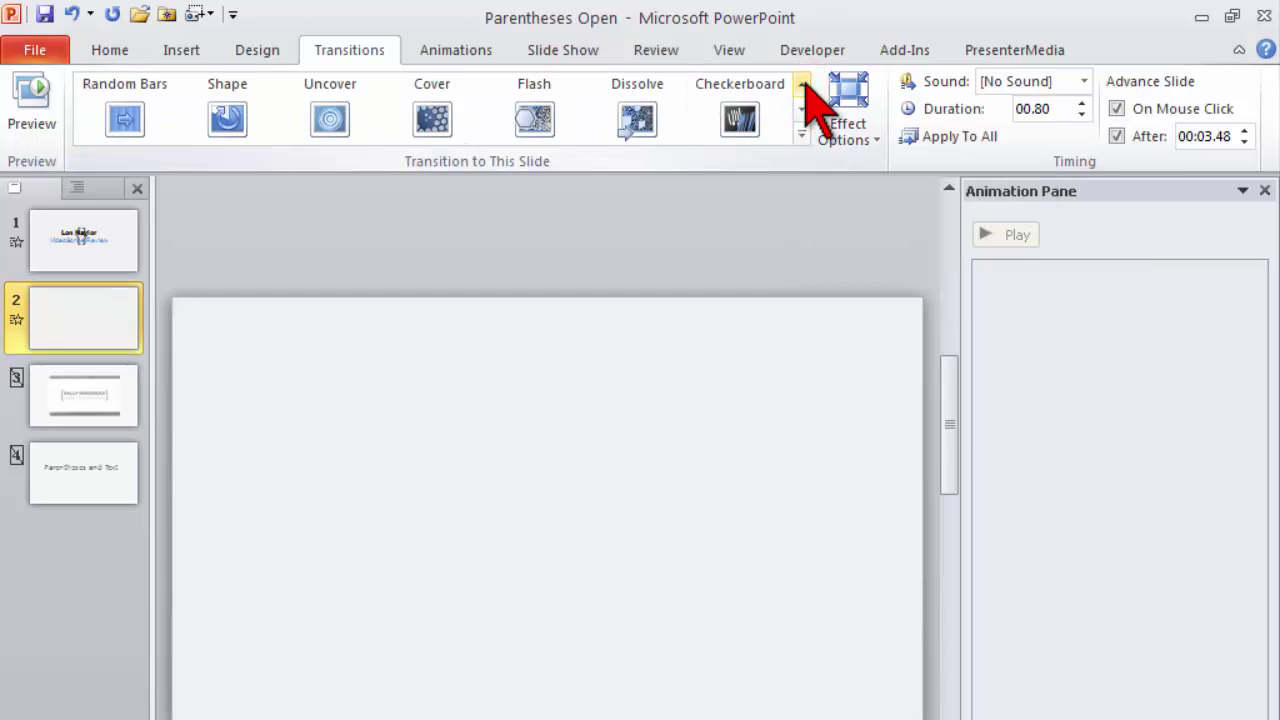
pyautogui.click(801, 88)
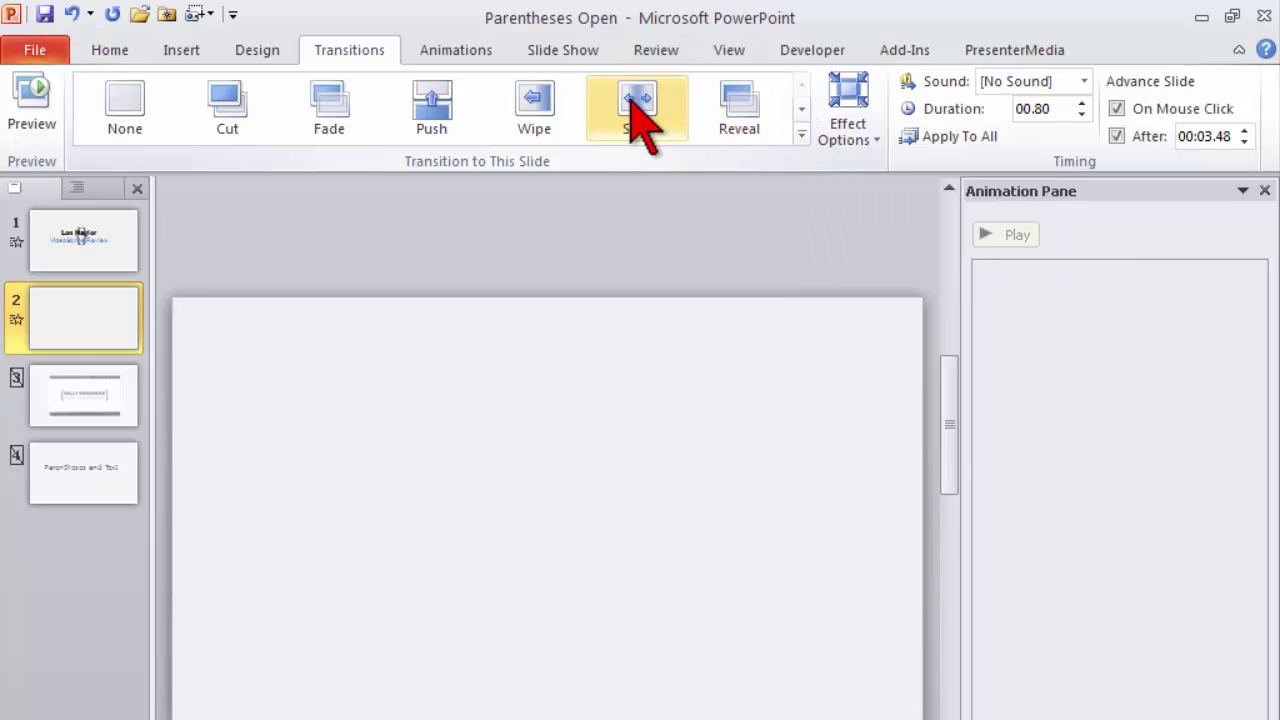
pyautogui.click(533, 98)
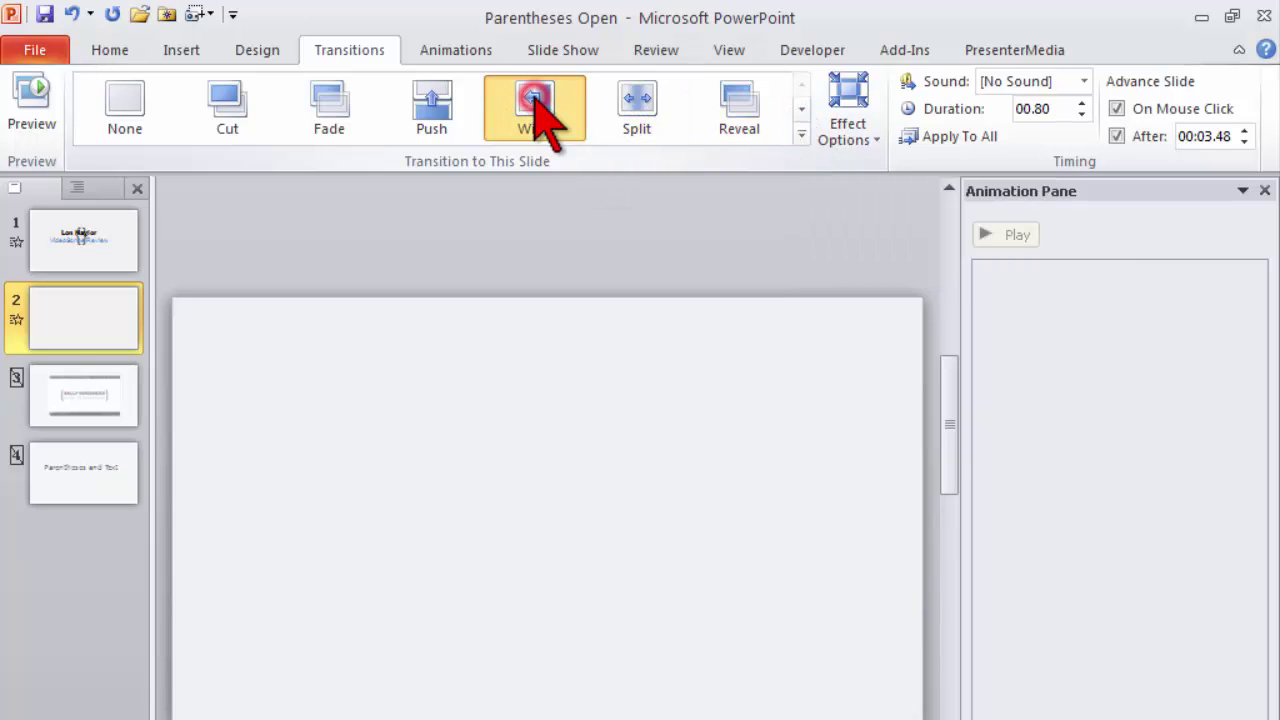
# Examine the Subtle, Exciting and Dynamic Content transitions available for slide 1 without applying one
pyautogui.click(110, 256)
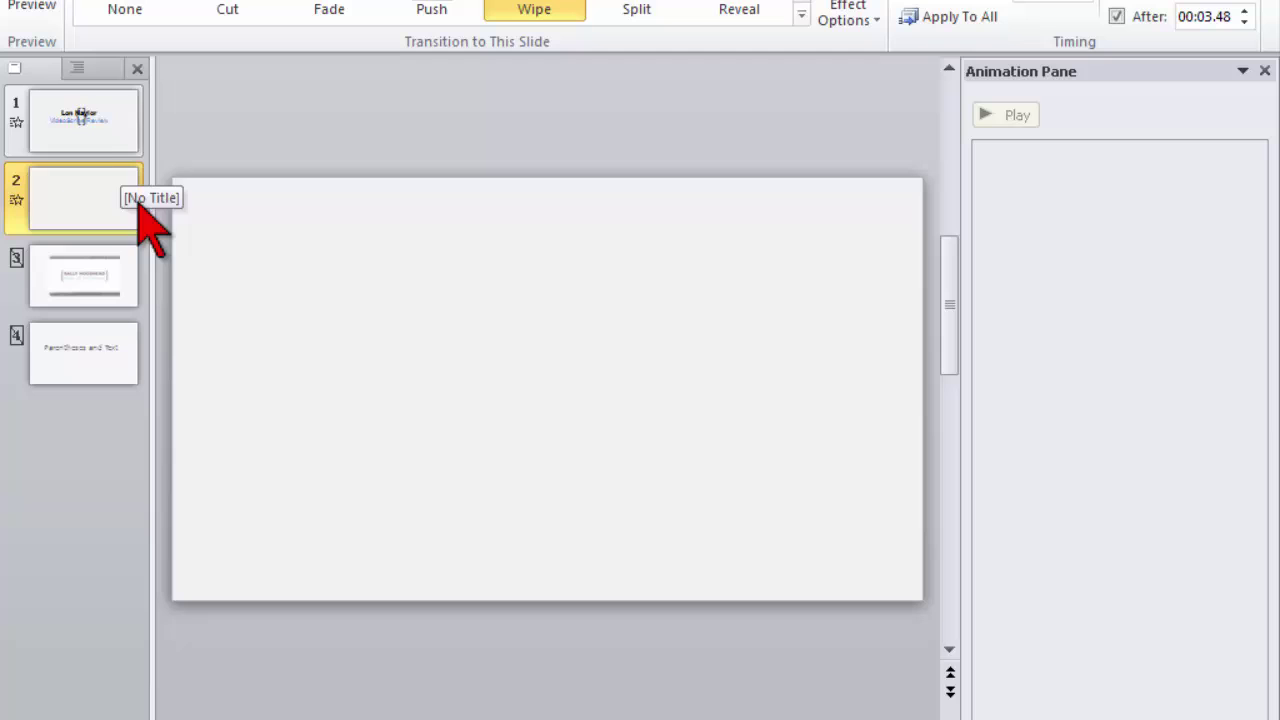
pyautogui.click(105, 135)
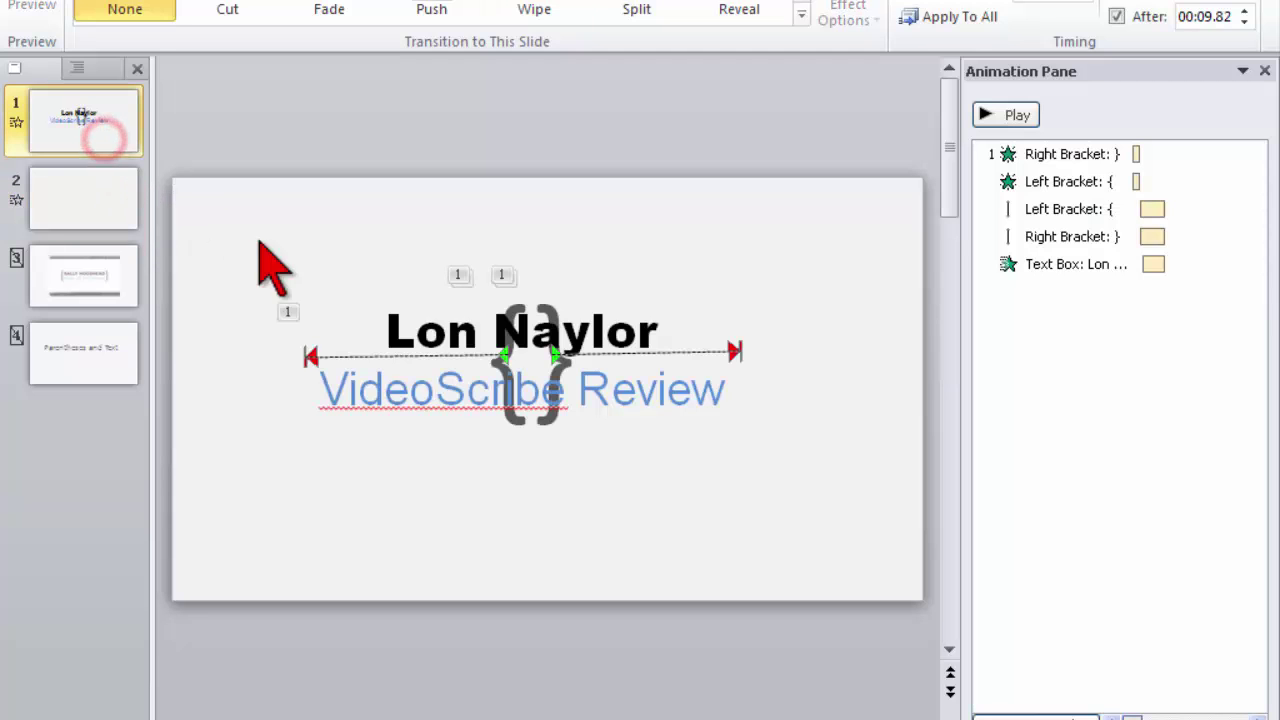
pyautogui.click(802, 13)
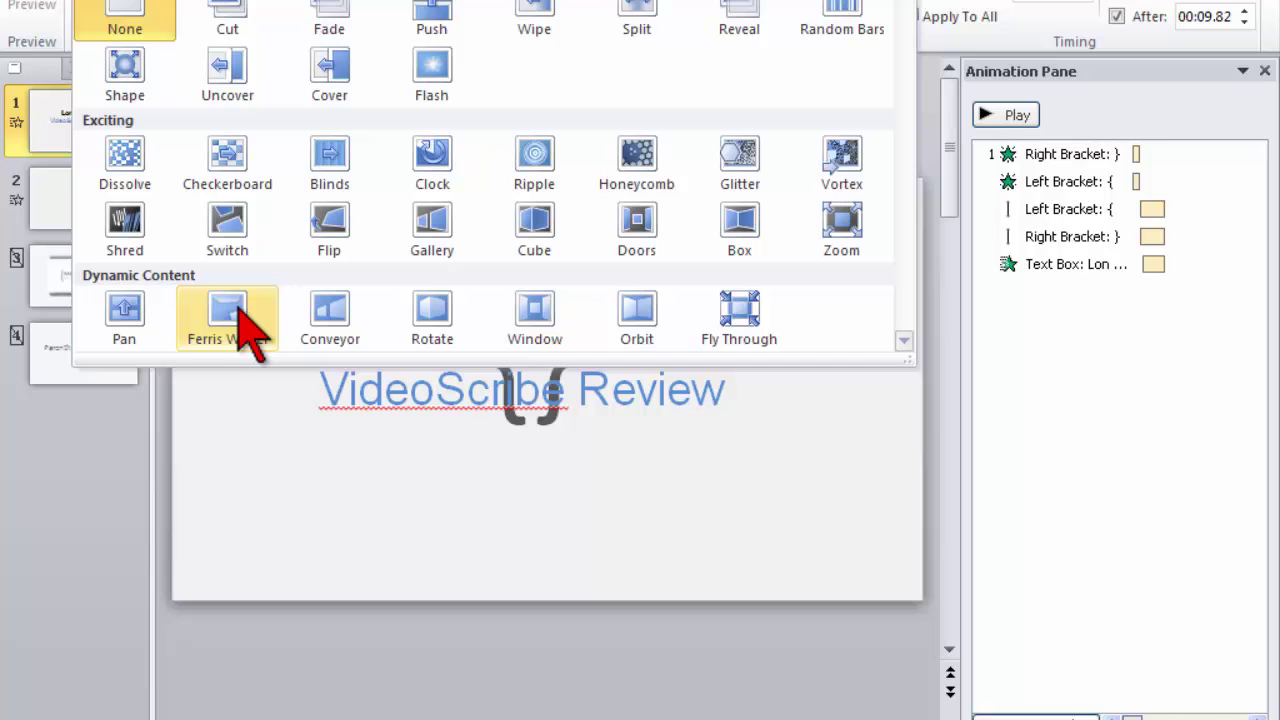
pyautogui.press('Escape')
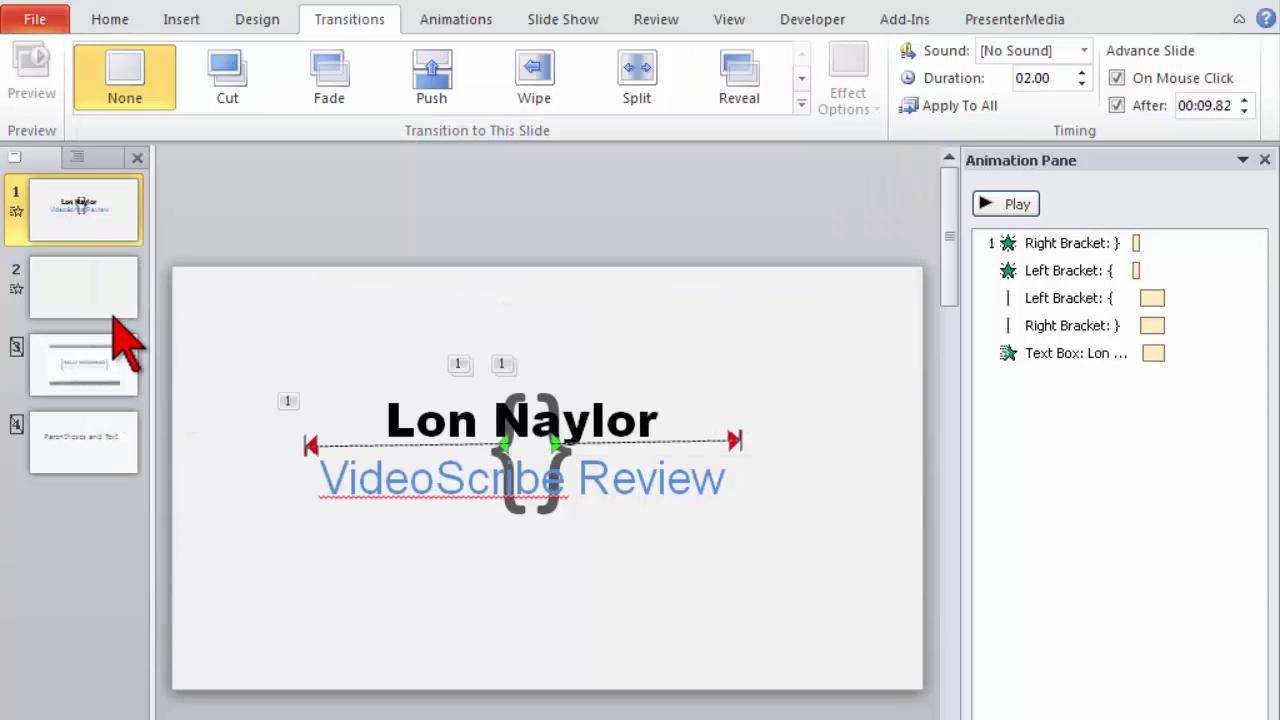
# Apply the Ferris Wheel transition from the Dynamic Content group to blank slide 2 and return to slide 1
pyautogui.click(100, 295)
pyautogui.click(801, 103)
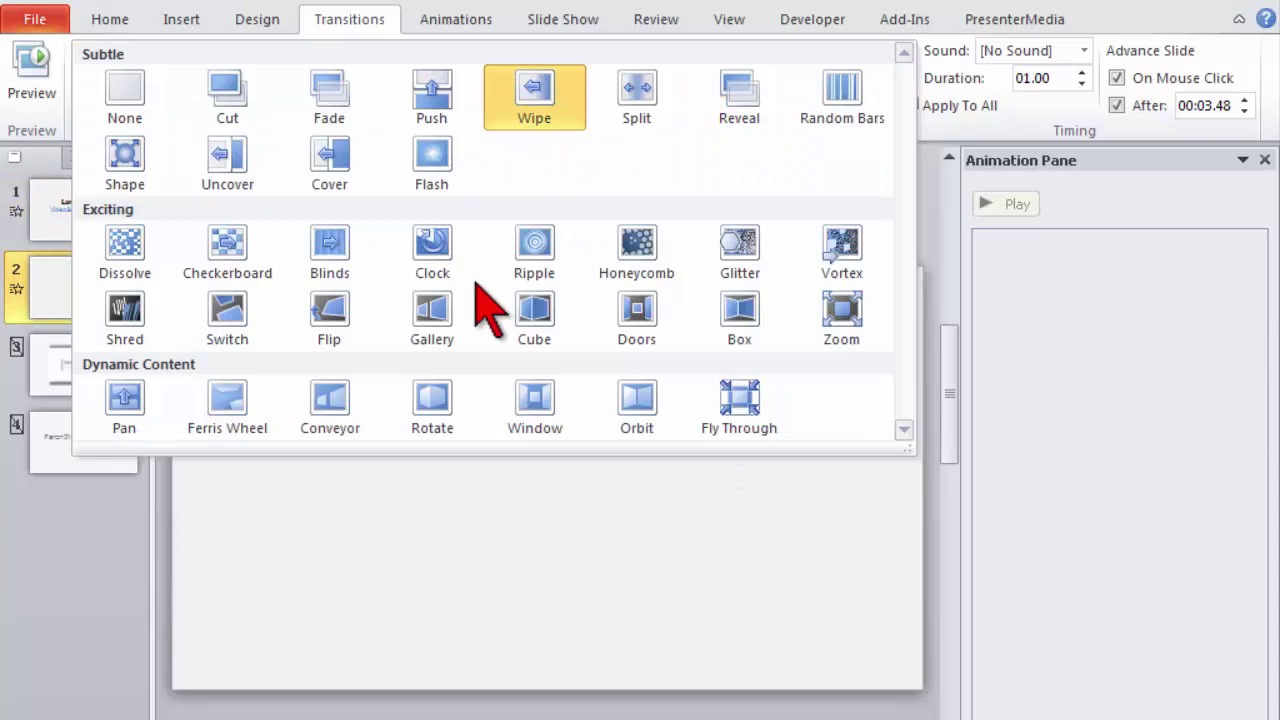
pyautogui.click(237, 397)
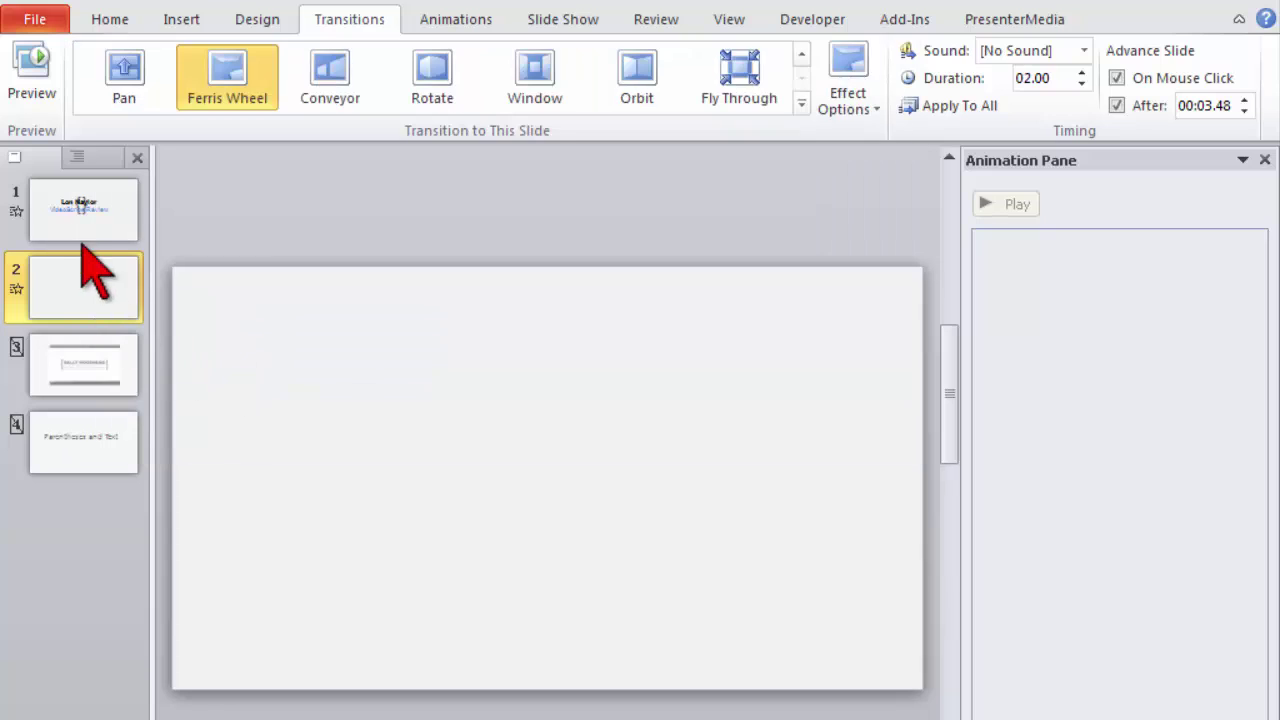
pyautogui.click(80, 214)
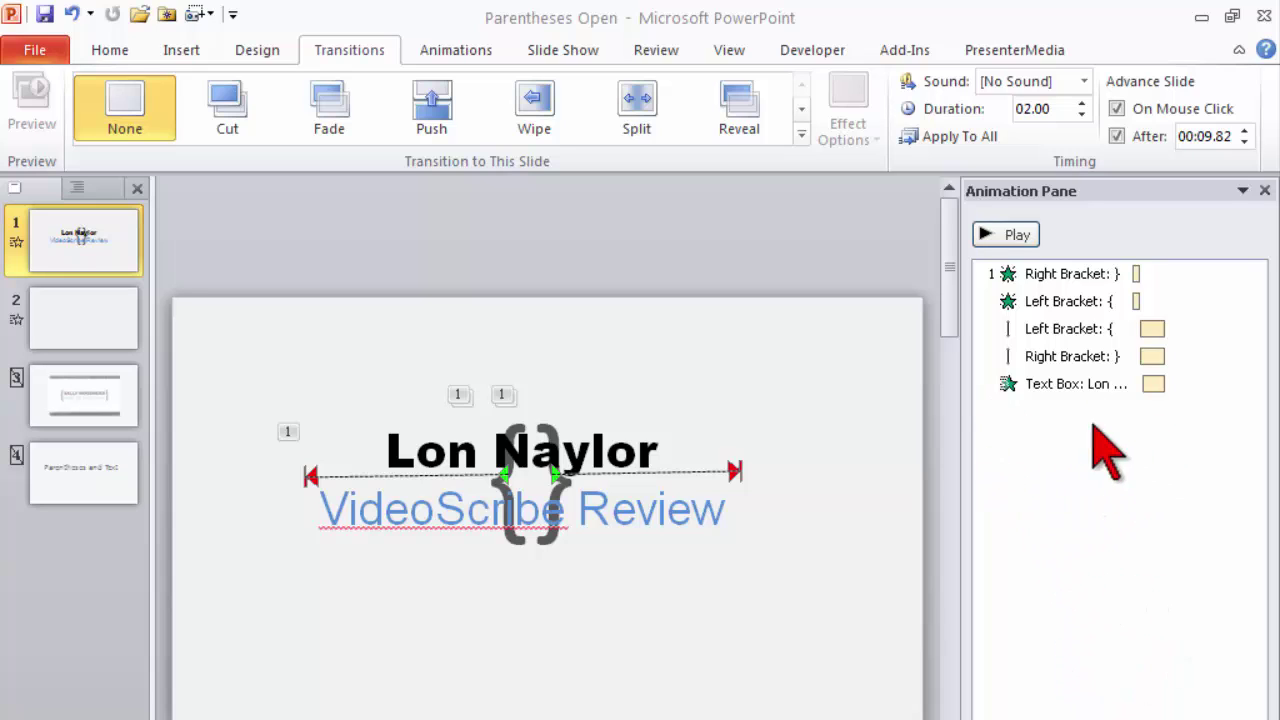
pyautogui.click(746, 674)
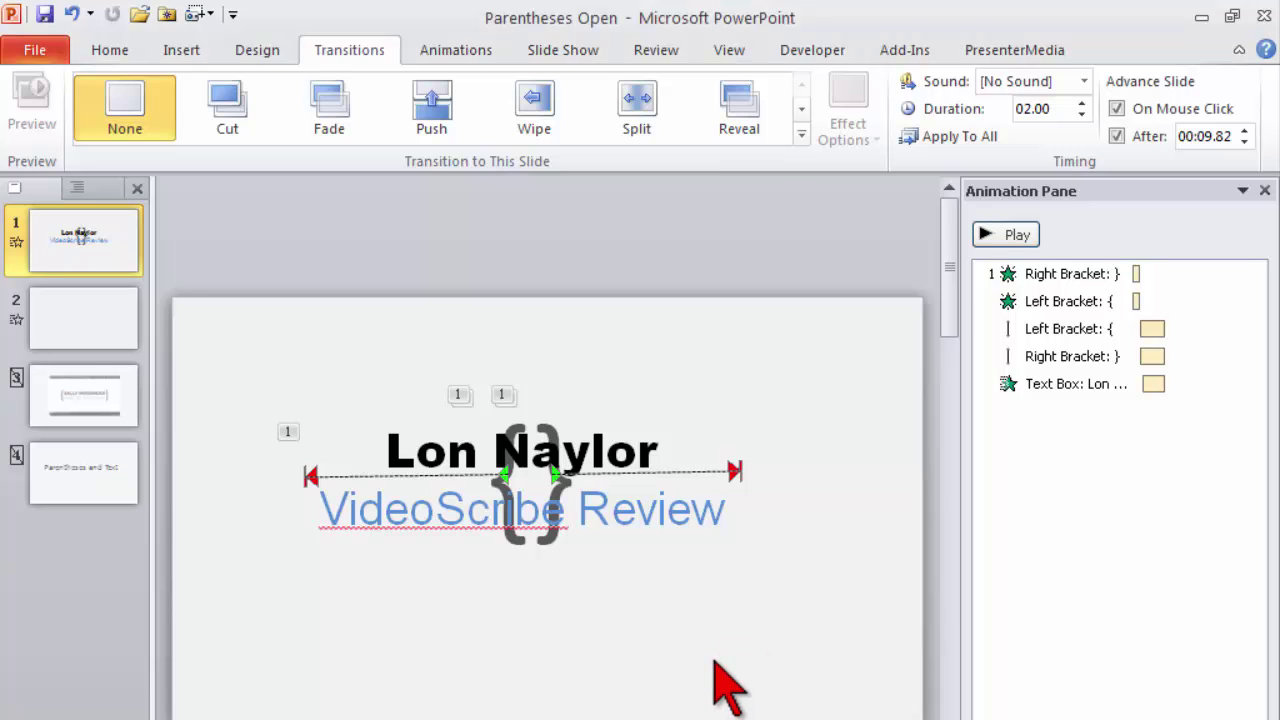